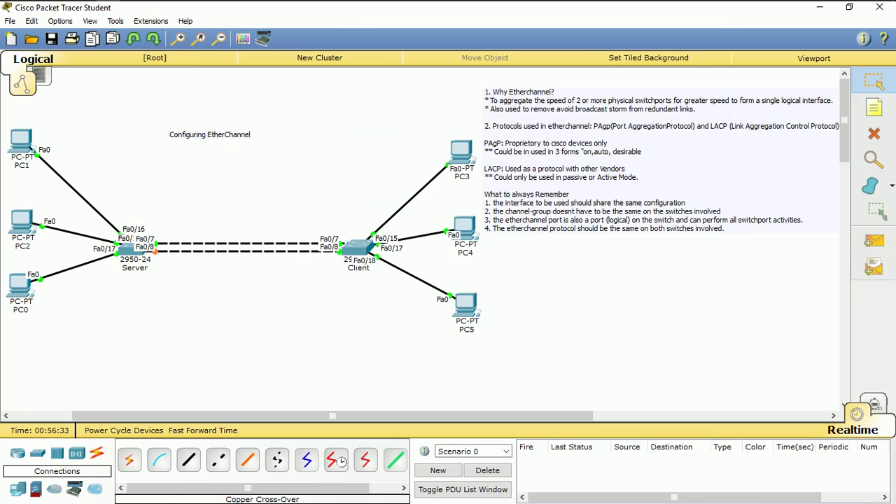
Open the Server switch's CLI, which shows the Fa0/7 and Fa0/8 links coming up
mouse_move(132, 246)
left_click(133, 246)
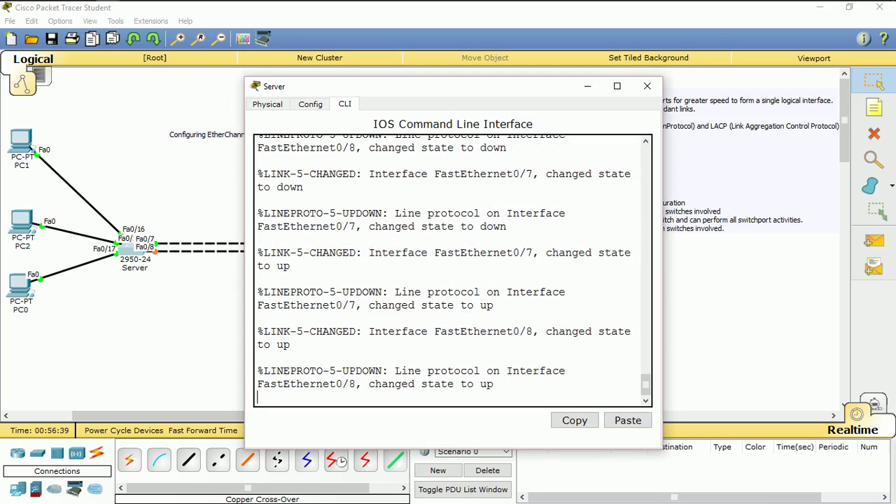
Maximize the Server window, return to privileged EXEC and run show running-config
key("super+Up")
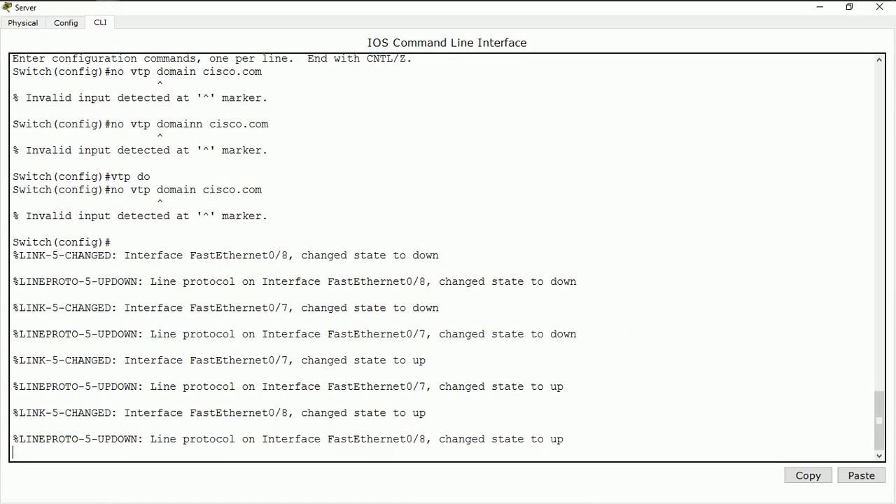
key("Return")
key("Return")
key("Return")
key("Return")
key("Return")
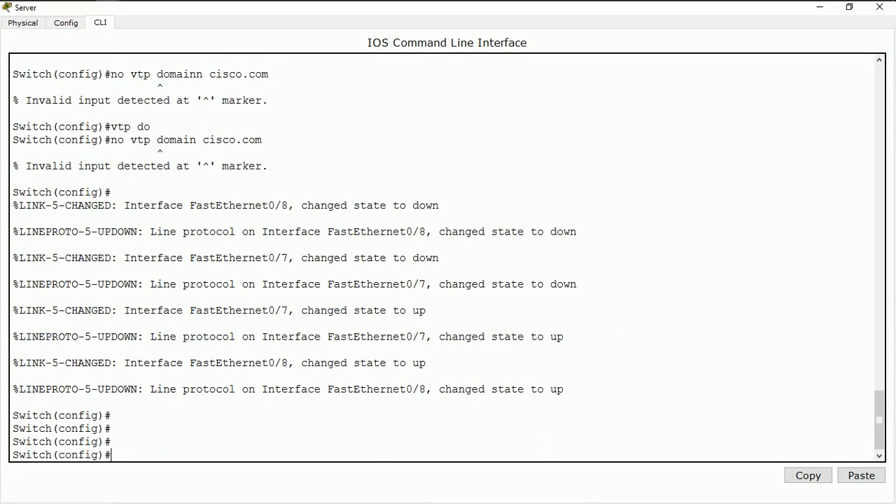
type("end")
key("Return")
key("Return")
key("Return")
key("Return")
key("Return")
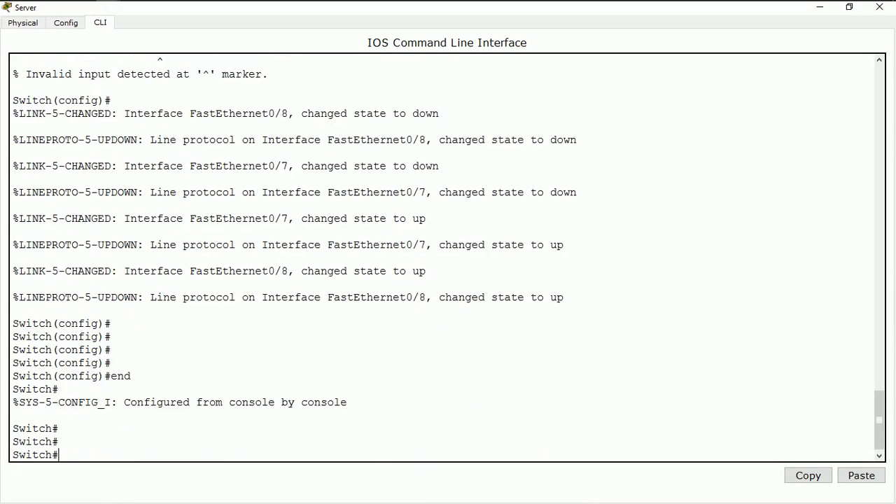
type("sh rn")
key("BackSpace")
type("un")
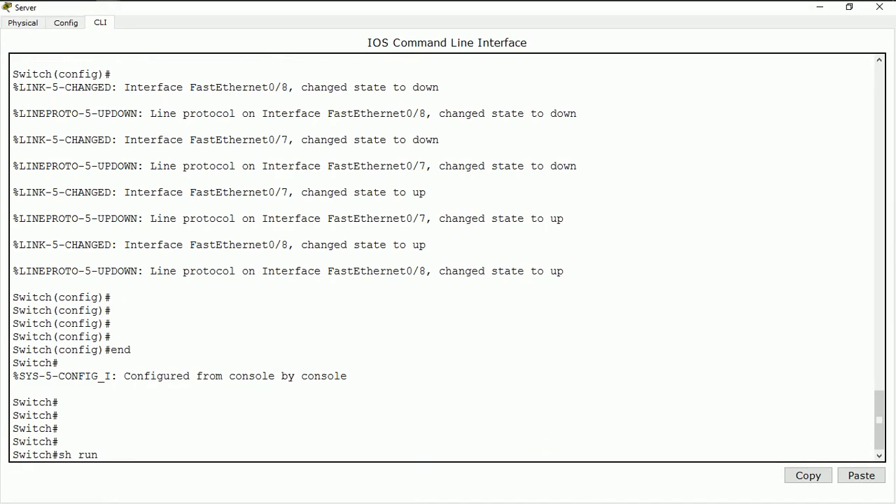
key("Return")
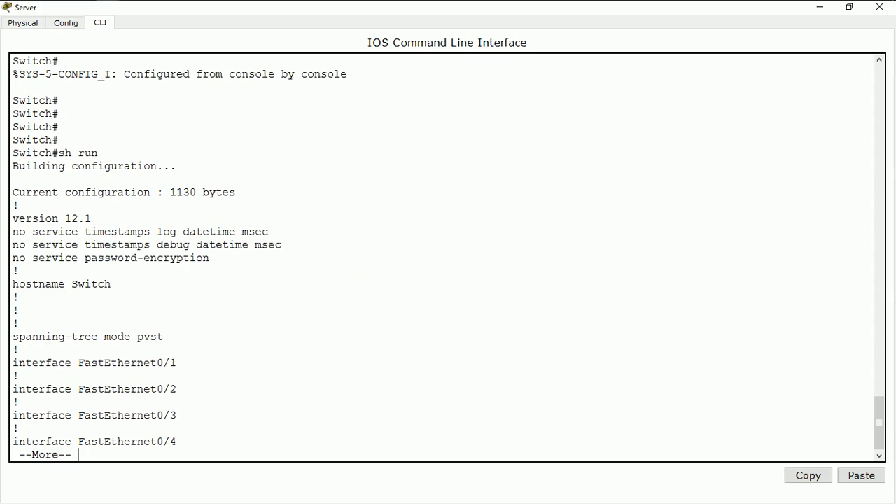
Page through the running configuration, confirming Fa0/7 and Fa0/8 are unconfigured
key("space")
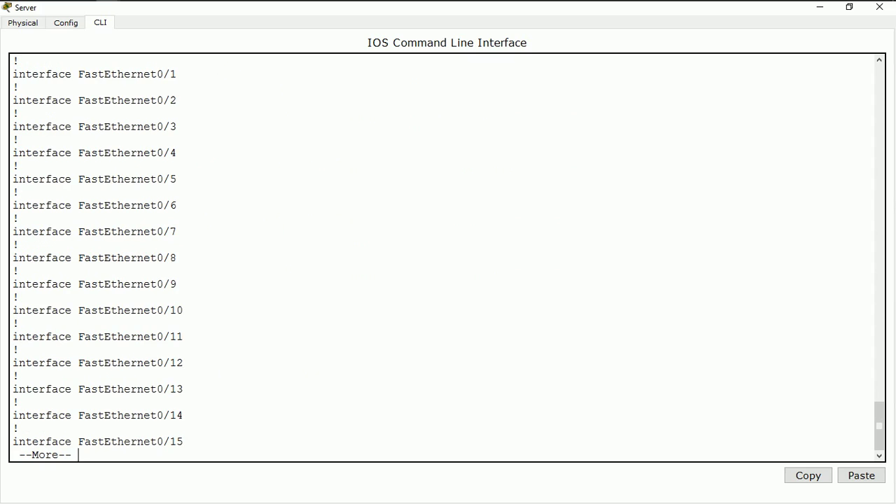
left_click_drag(78, 231, 13, 231)
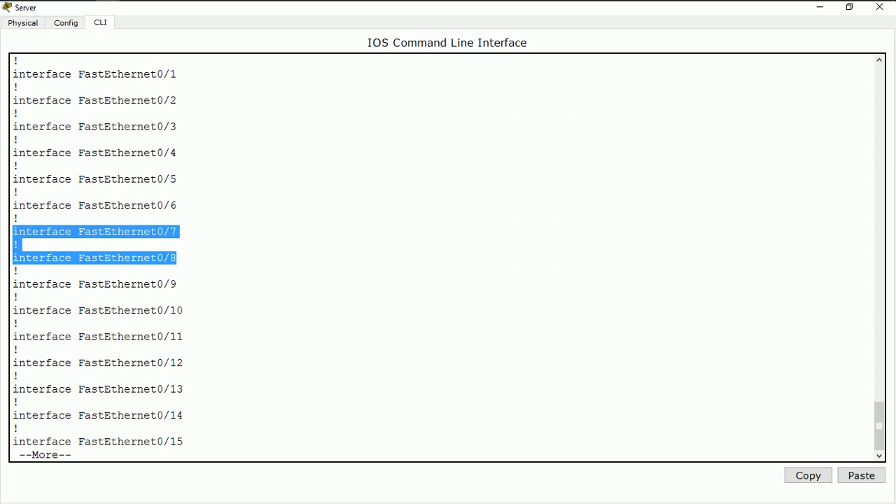
key("space")
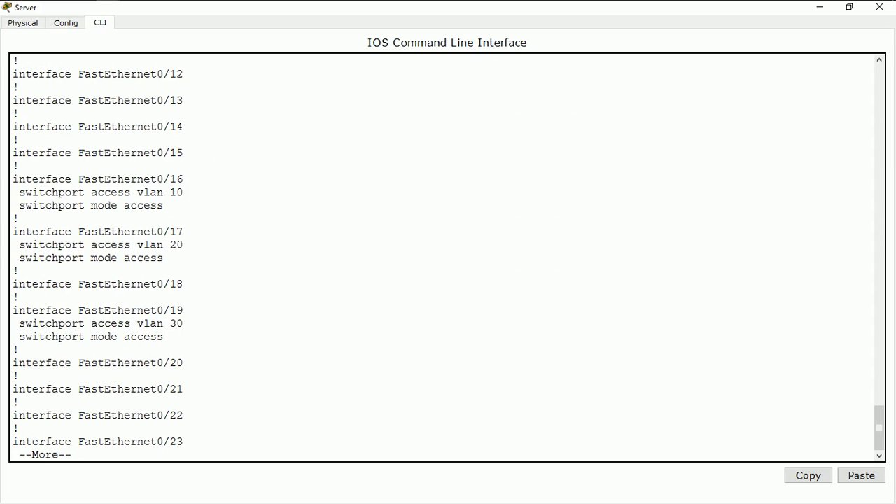
scroll(448, 258, "up", 14)
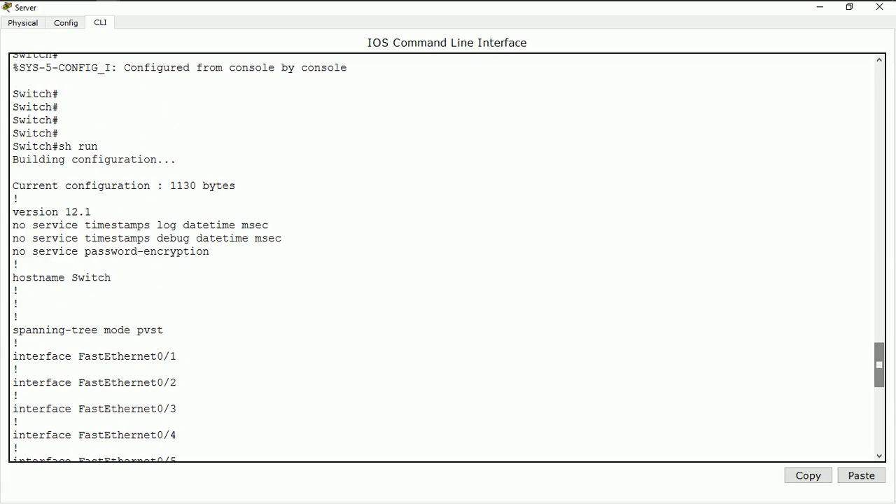
scroll(448, 257, "down", 4)
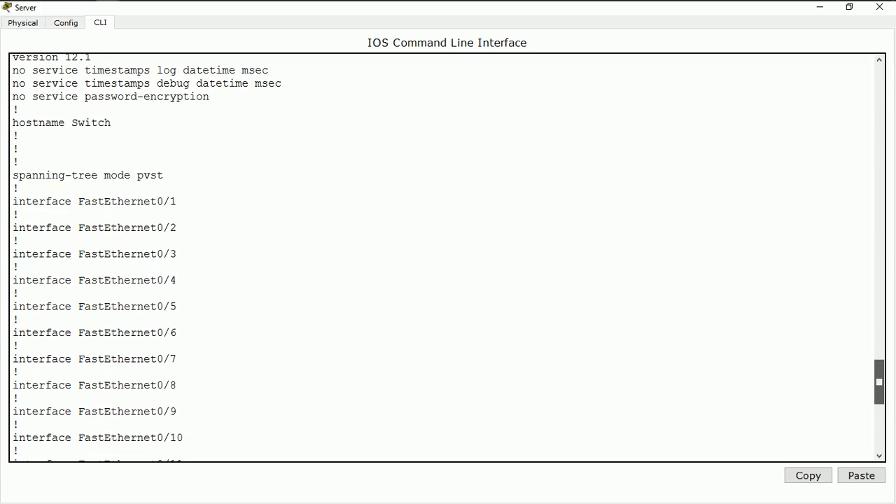
left_click_drag(177, 385, 12, 359)
left_click(177, 411)
key("Return")
key("Return")
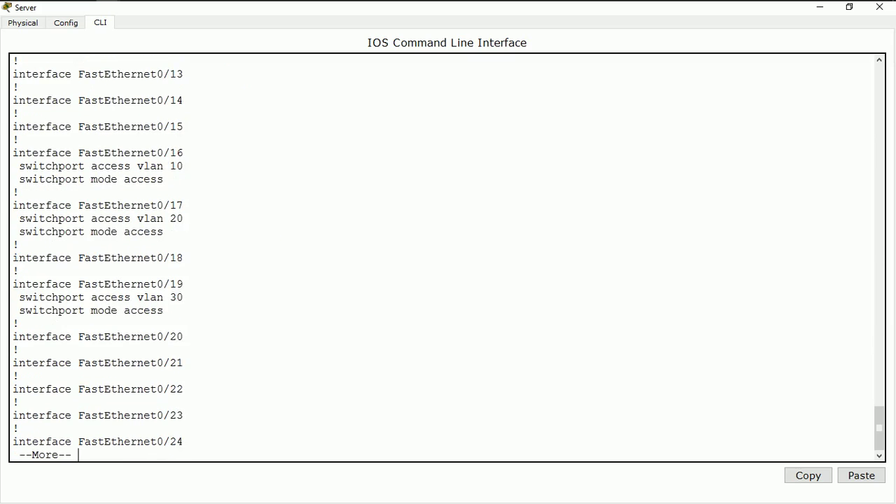
key("space")
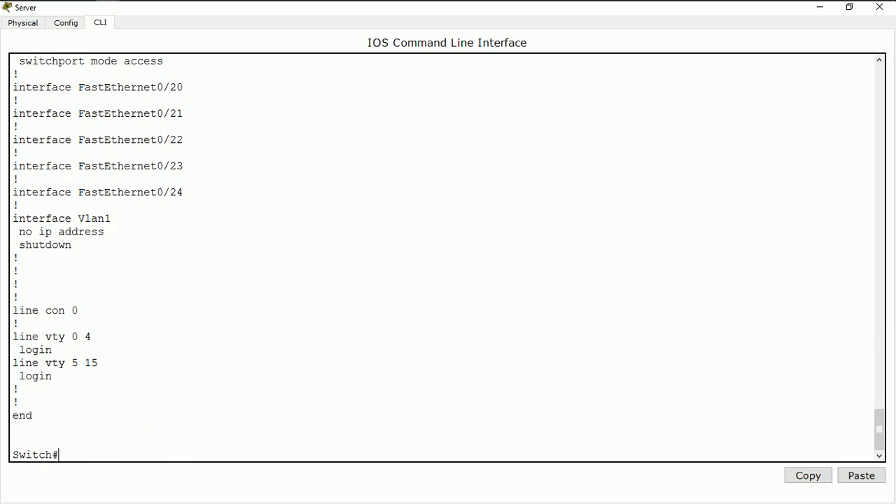
Enter global configuration mode with conf t and type int range fa0/7 - 8
type("conf ")
type("t")
key("Return")
type("int")
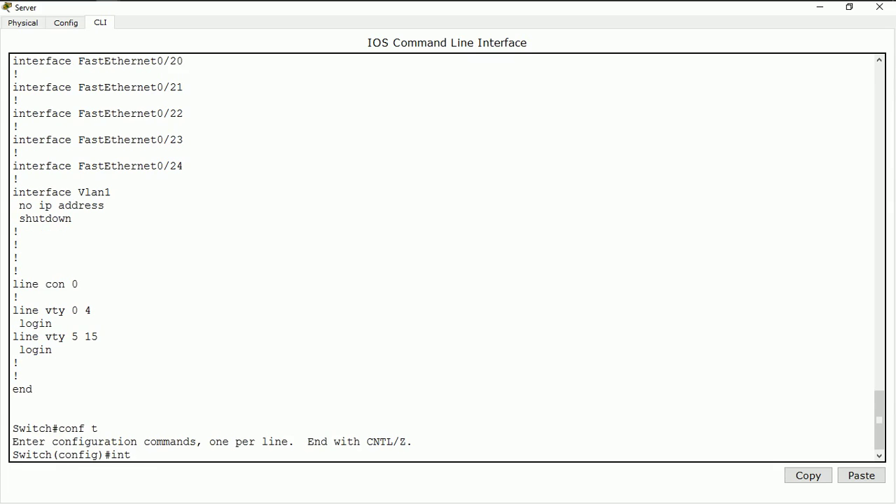
type(" range fa0/7 - 8")
Select ports Fa0/7–8 and list the channel-group 1 mode options (active/auto/desirable/on/passive)
key("Return")
key("Return")
key("Return")
key("Return")
key("Return")
key("Return")
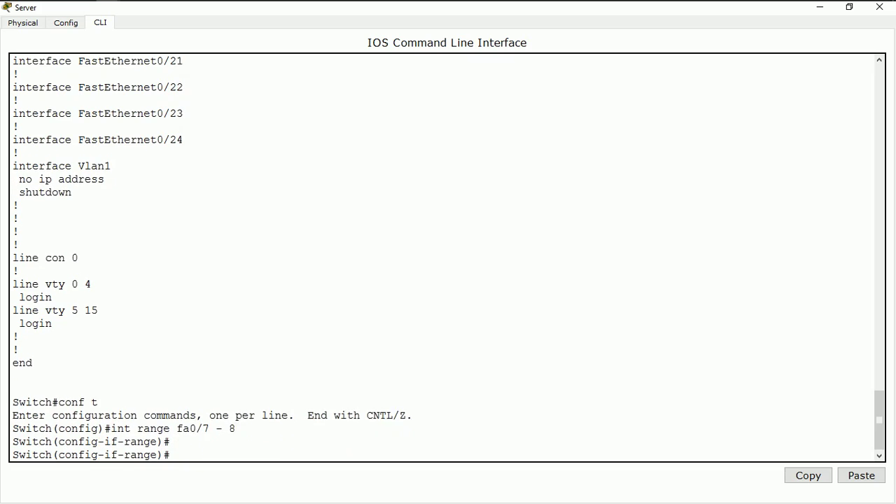
type("chanel")
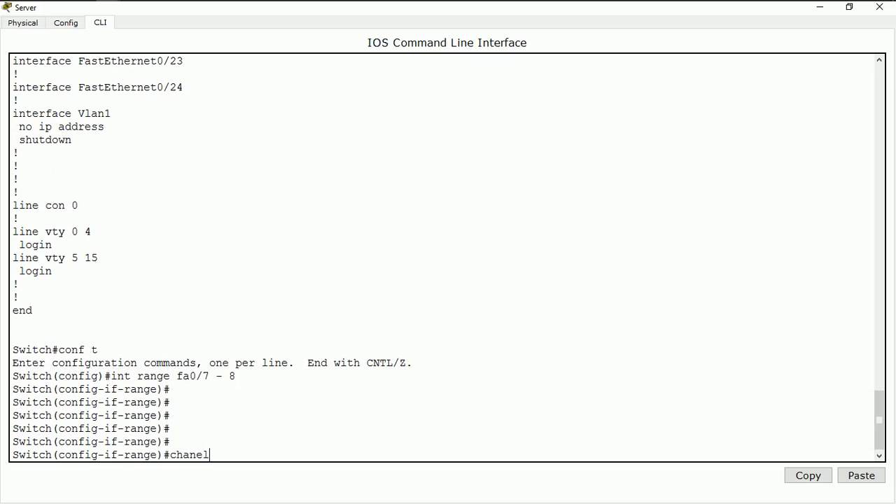
key("BackSpace")
key("BackSpace")
type("nel-gro")
key("Tab")
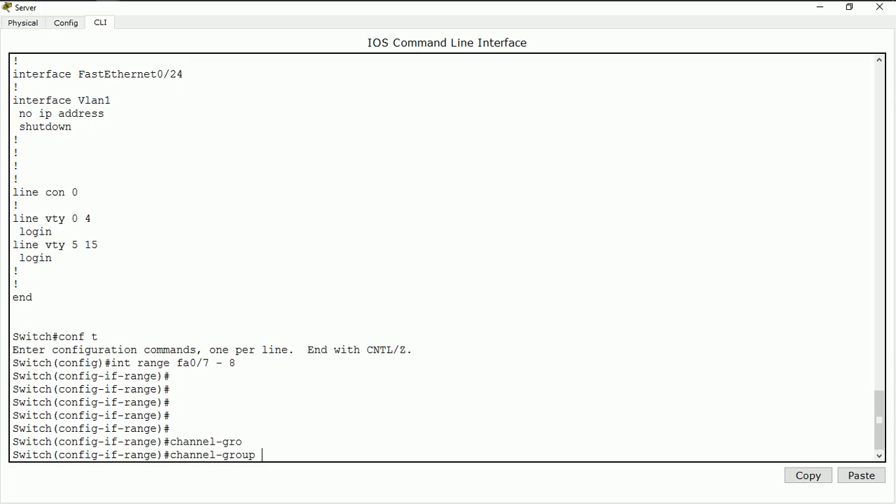
type("?")
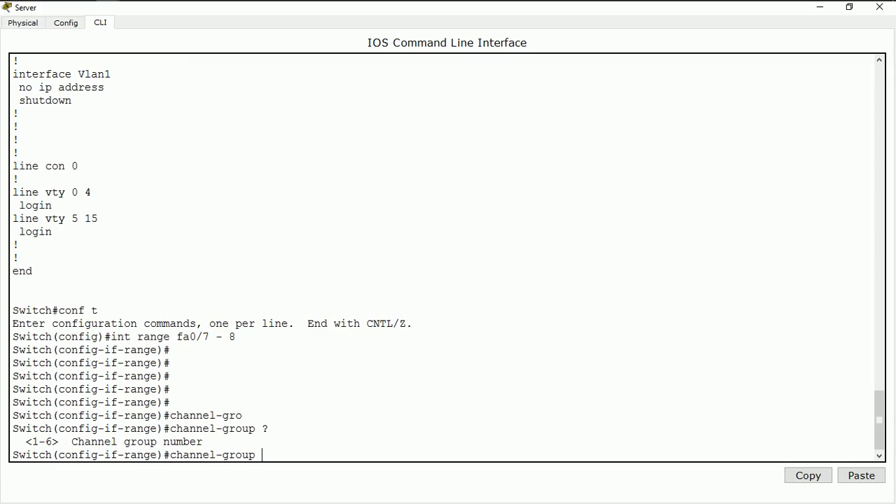
type("1")
key("Return")
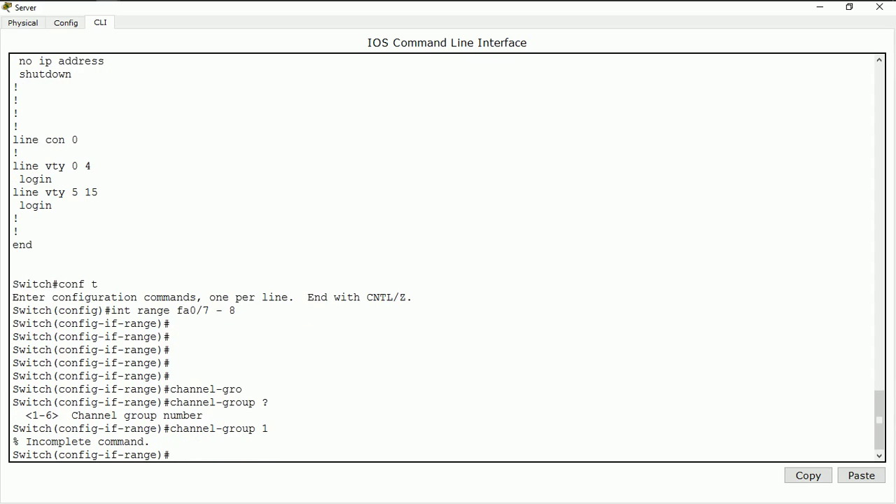
key("Up")
type("?")
type("mode ")
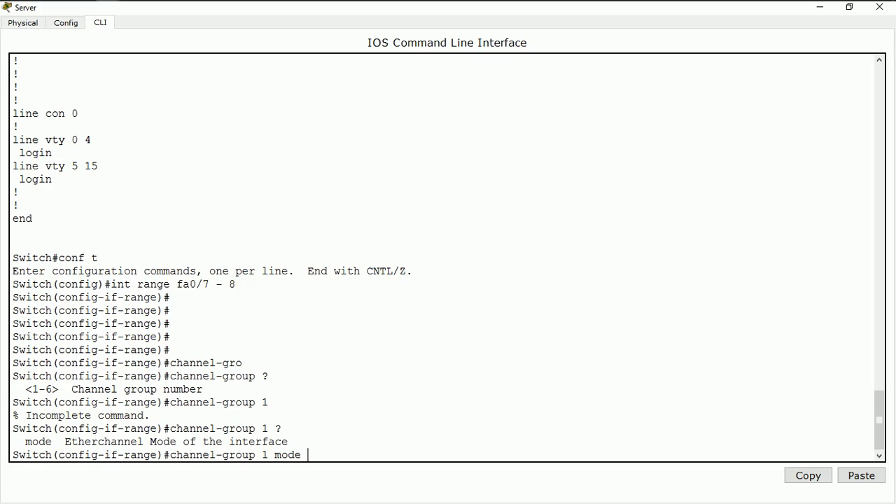
type("?")
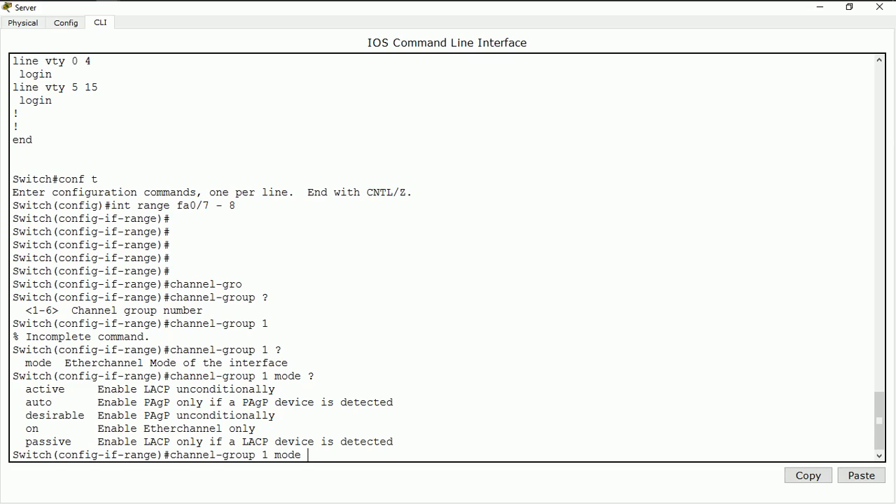
Bundle Fa0/7–8 into channel-group 1 with mode on
type("om")
key("BackSpace")
type("n")
key("Return")
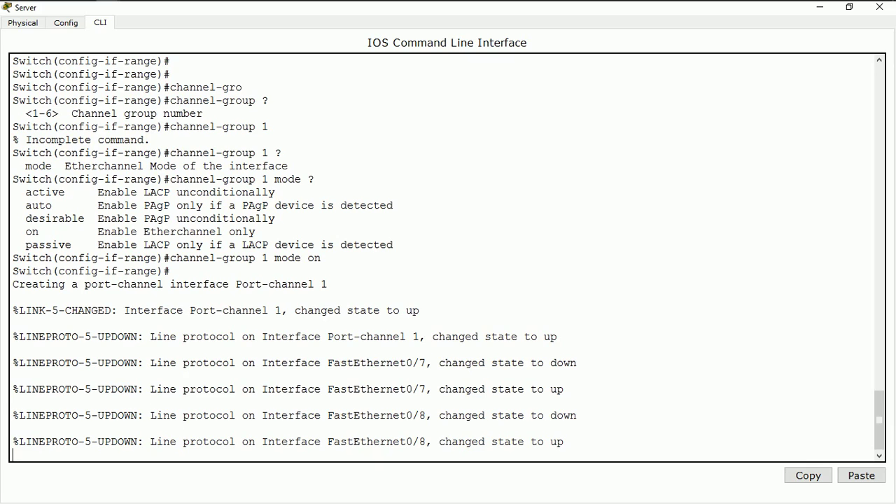
Run do sh ip int bri to confirm Port-channel 1 is up/up, then exit to privileged EXEC
key("Return")
key("Return")
key("Return")
key("Return")
key("Return")
key("Return")
key("Return")
type("exit")
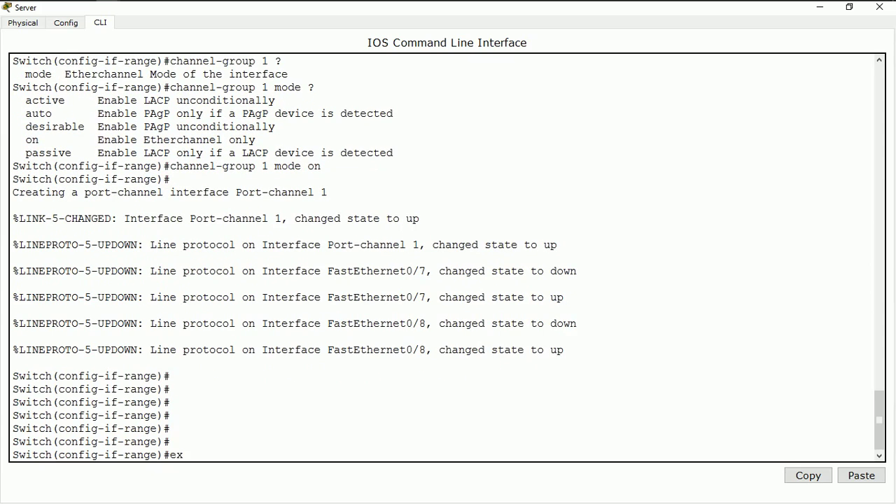
key("Return")
key("Return")
key("Return")
key("Return")
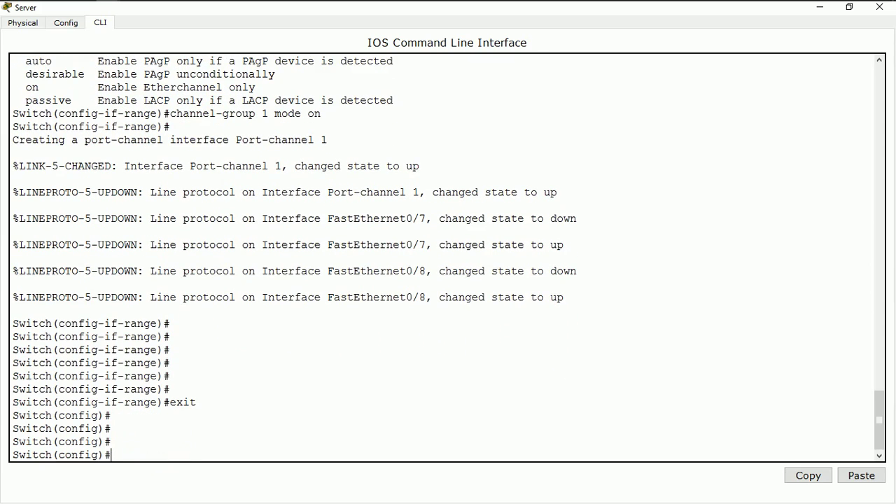
type("do sh ip int bri")
key("Return")
key("space")
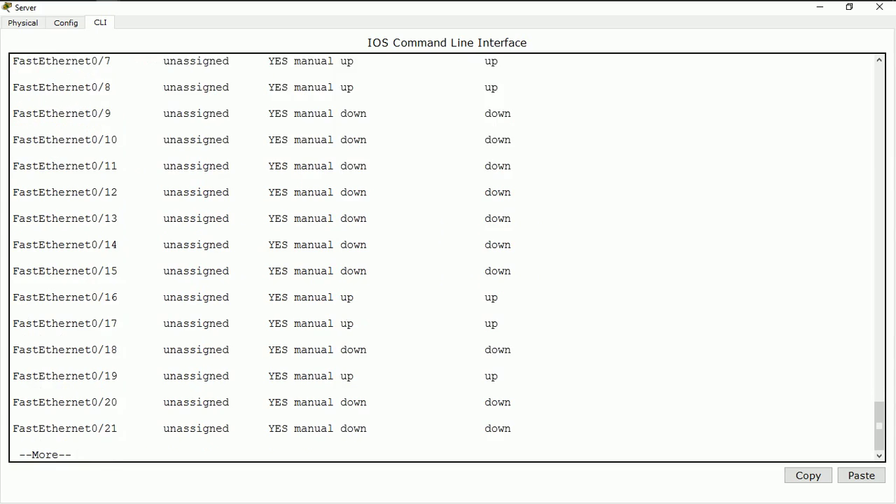
key("space")
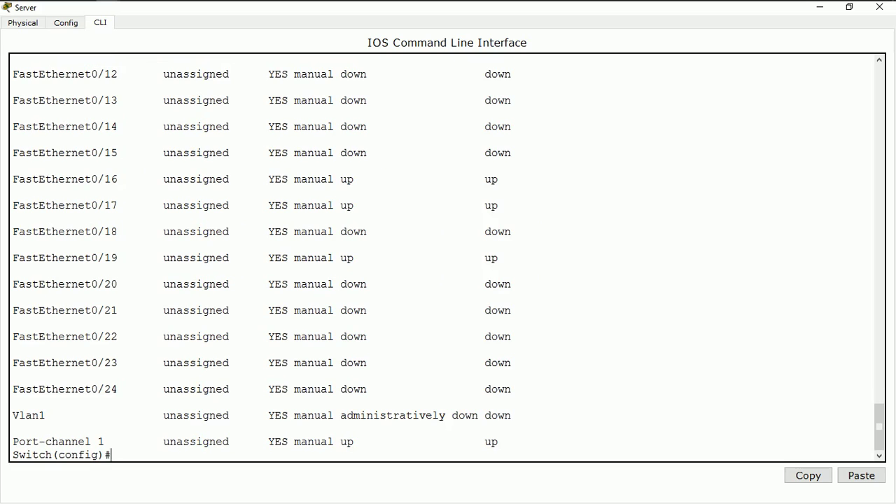
type("exit")
key("Return")
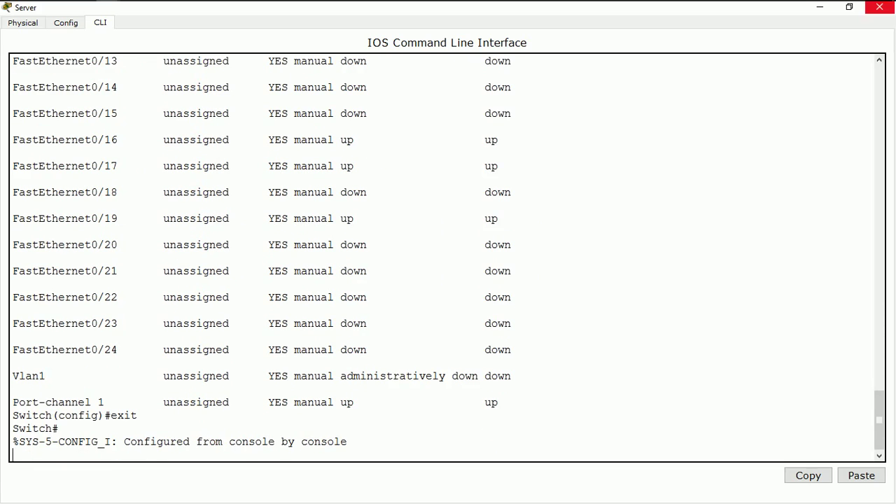
Close the Server console and open the Client switch's CLI maximized
left_click(879, 7)
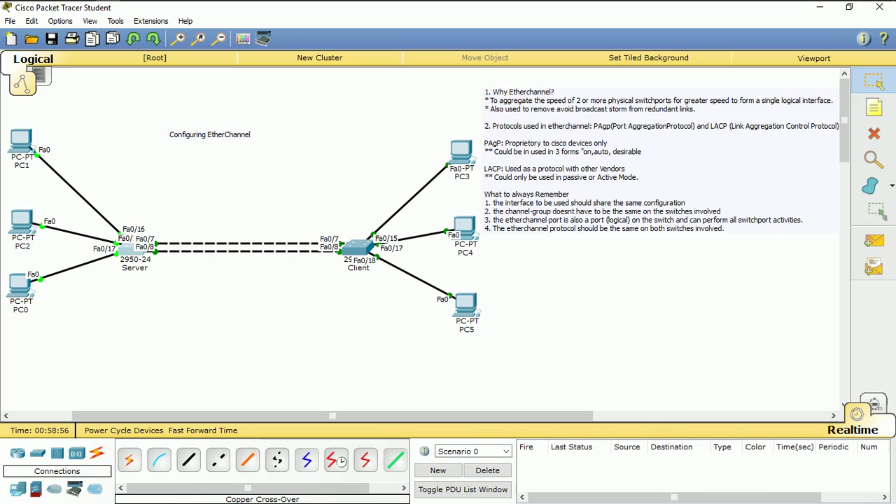
left_click(356, 247)
left_click(617, 85)
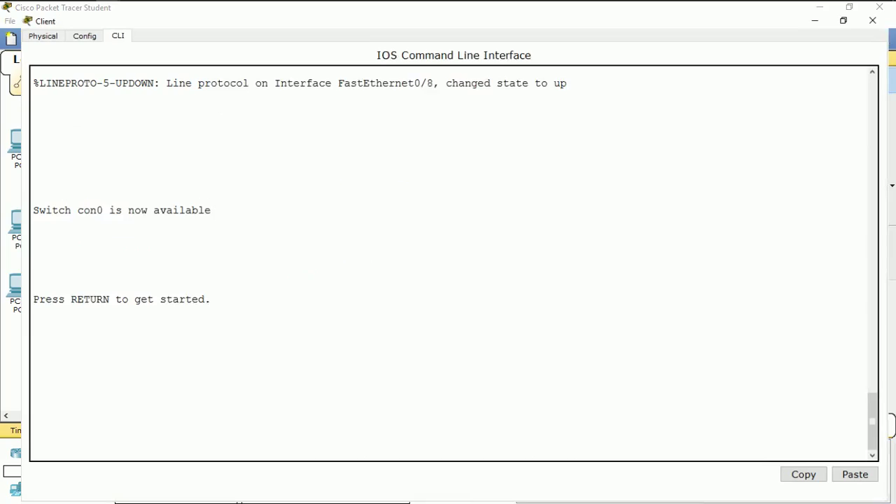
Enable privileged mode and page through show run, confirming Fa0/7 and Fa0/8 are unconfigured
key("Return")
key("Return")
key("Return")
key("Return")
type("en")
key("Return")
key("Return")
key("Return")
key("Return")
type("sh run")
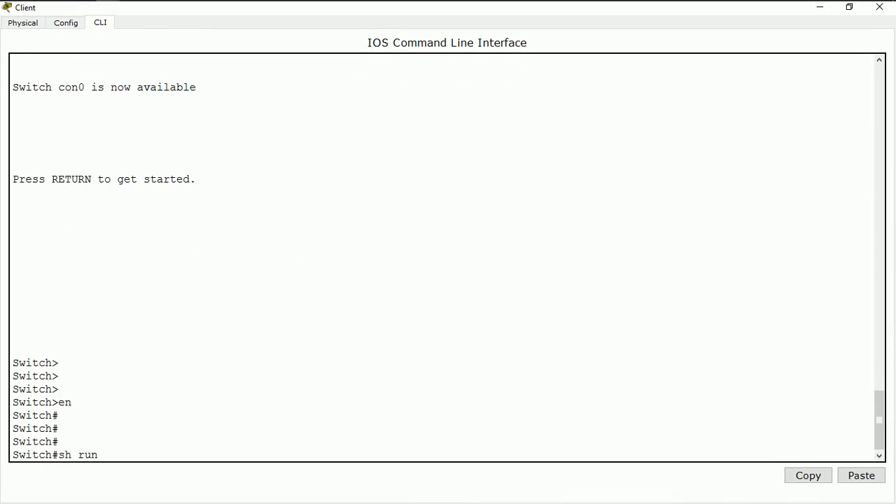
key("Return")
key("space")
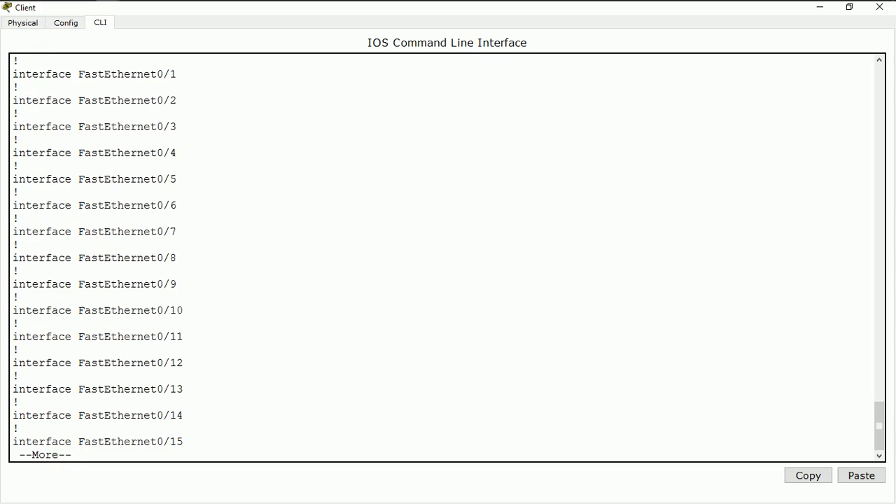
left_click_drag(177, 258, 12, 232)
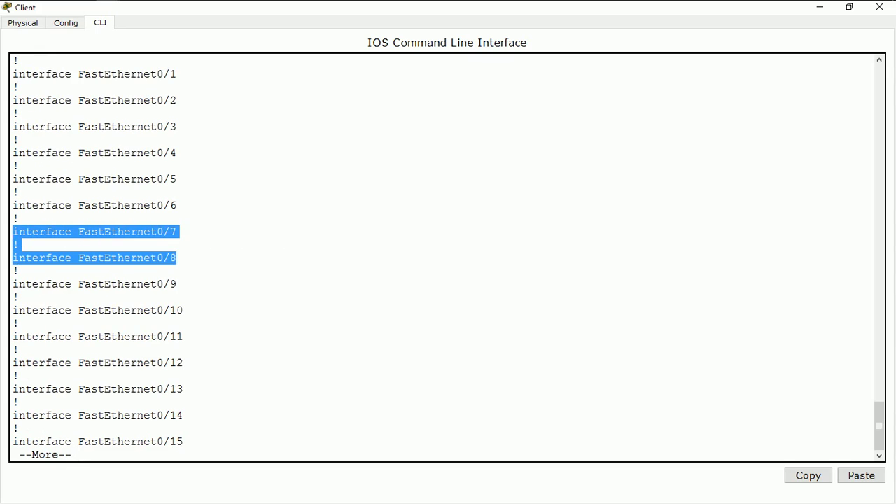
left_click(13, 232)
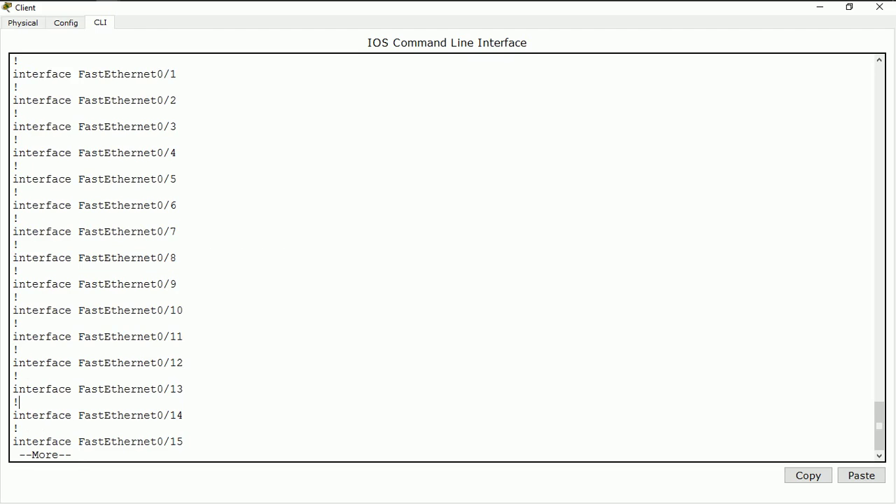
key("Return")
key("space")
key("space")
Enter global configuration mode and type int range fa0/7 - 8
type("cof t")
key("BackSpace")
key("BackSpace")
key("BackSpace")
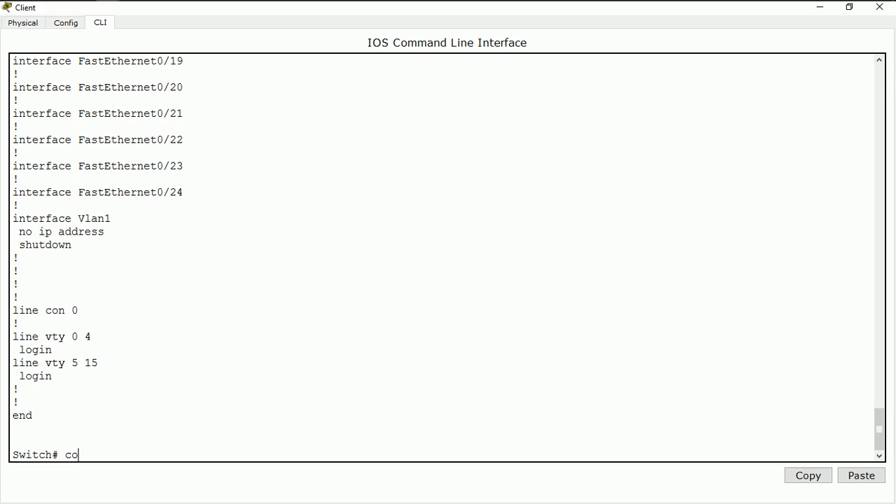
type("nf t")
key("Return")
type("i")
key("BackSpace")
type("int range")
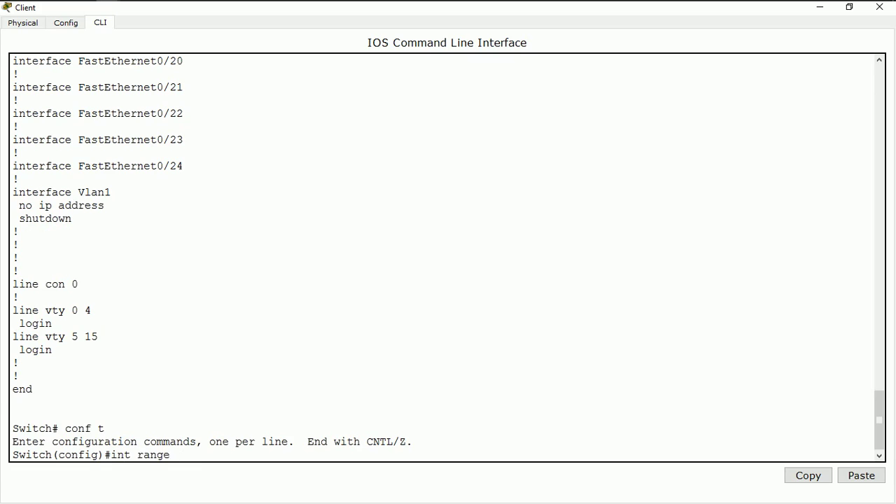
type(" fa0/7 - 8")
Select Fa0/7–8 and assign them to channel-group 2 mode on
key("Return")
key("Return")
key("Return")
key("Return")
key("Return")
key("Return")
key("Return")
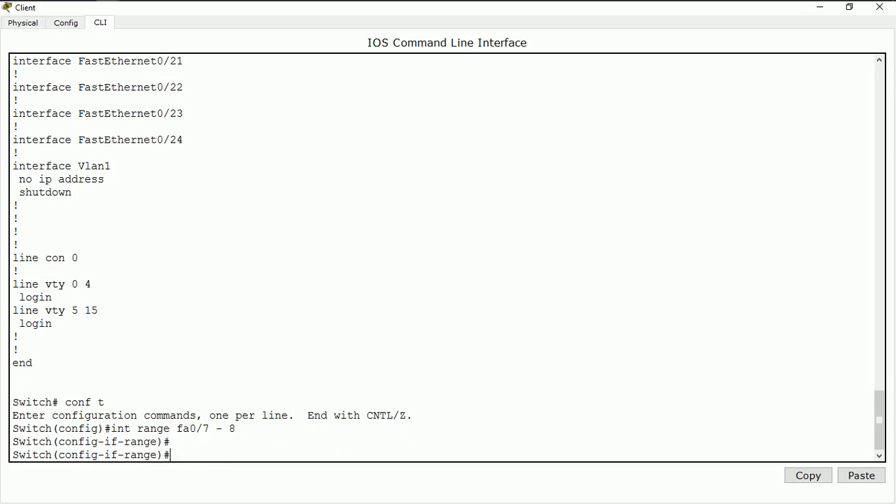
type("chan")
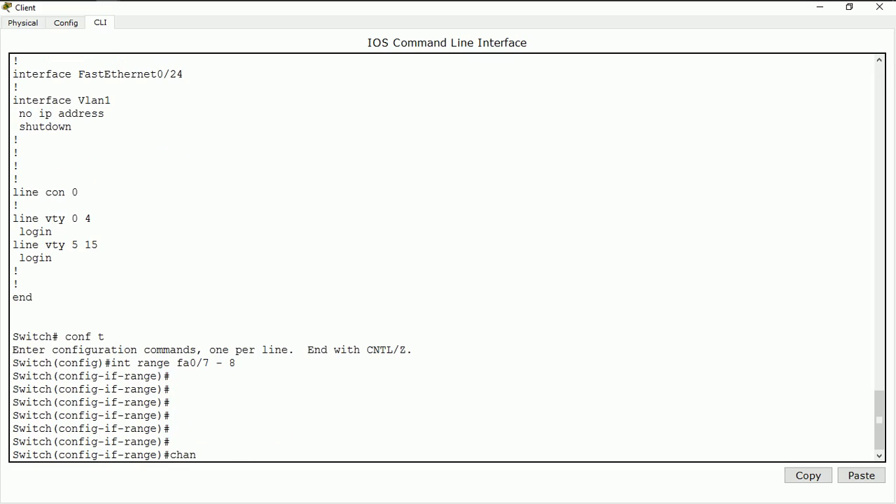
type("nel")
key("BackSpace")
type("-g")
key("Tab")
type("1")
key("BackSpace")
type("2")
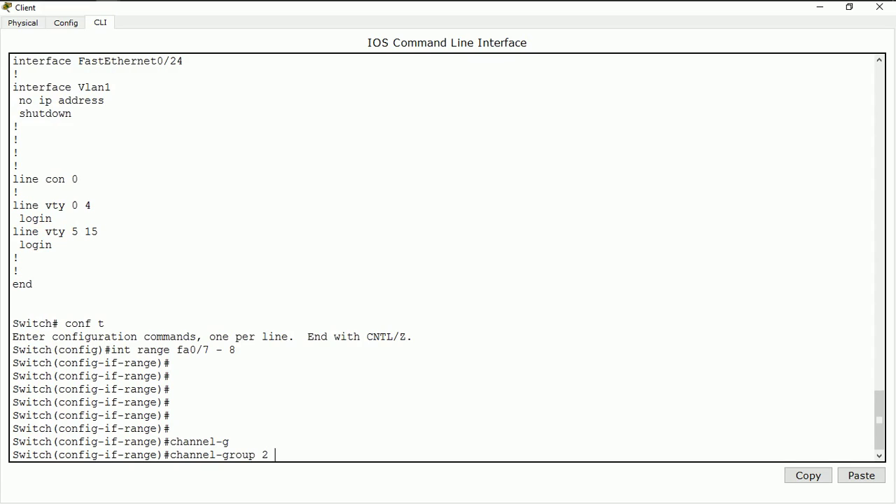
type(" mode on")
key("Return")
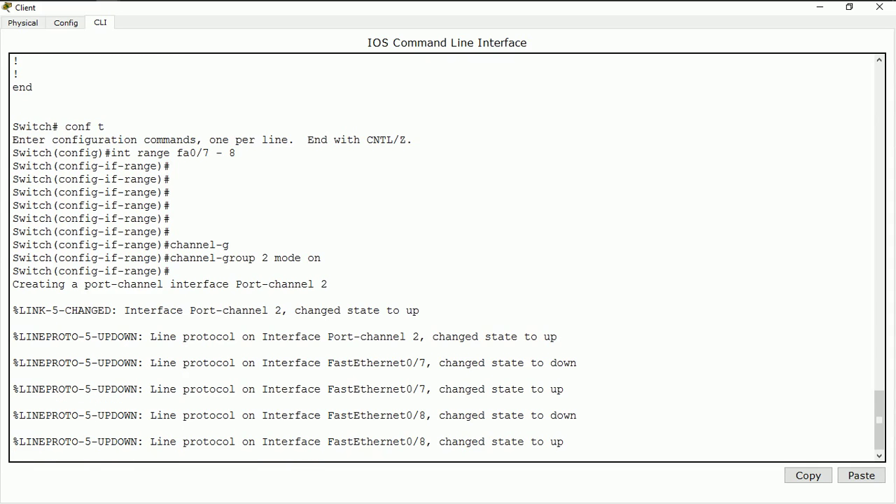
Exit the interface range and begin typing a do show command
key("Return")
key("Return")
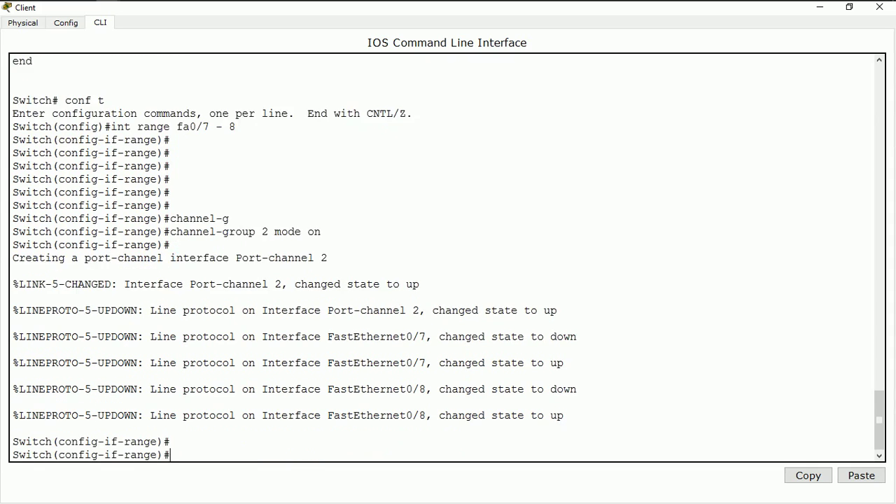
key("Return")
key("Return")
key("Return")
key("Return")
type("exit")
key("Return")
key("Return")
key("Return")
key("Return")
type("int")
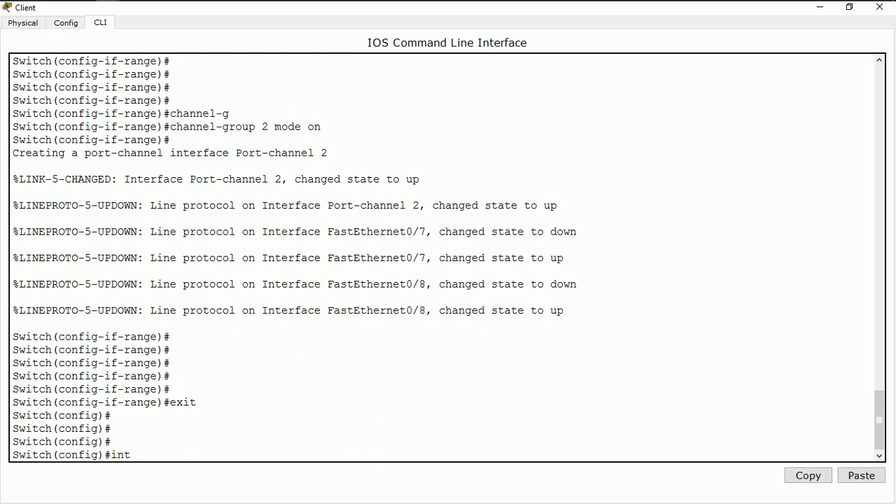
key("BackSpace")
key("BackSpace")
key("BackSpace")
type("do sh")
type(" int")
type("pa")
Run do sh ip int bri to confirm Port-channel 2 is up/up, then start int port-channel
key("BackSpace")
key("BackSpace")
key("BackSpace")
key("BackSpace")
key("BackSpace")
type("ip it")
key("BackSpace")
type("nr")
key("BackSpace")
type("t bri")
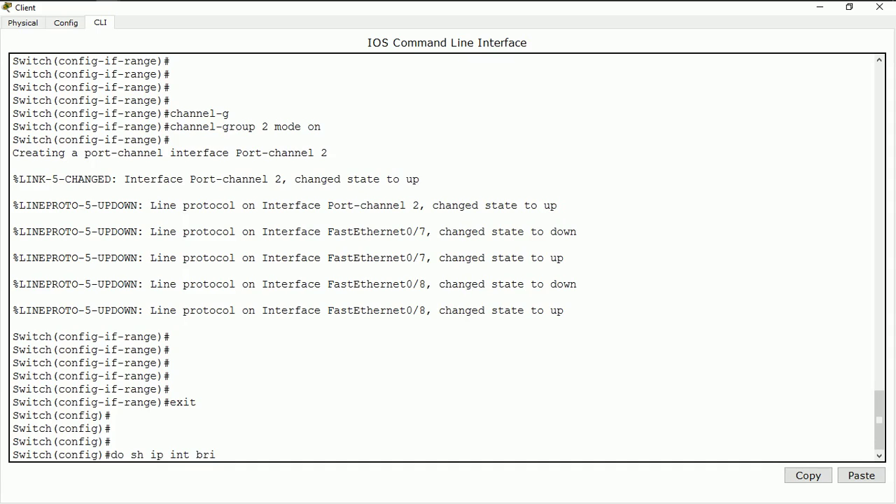
key("Return")
key("Return")
key("space")
key("space")
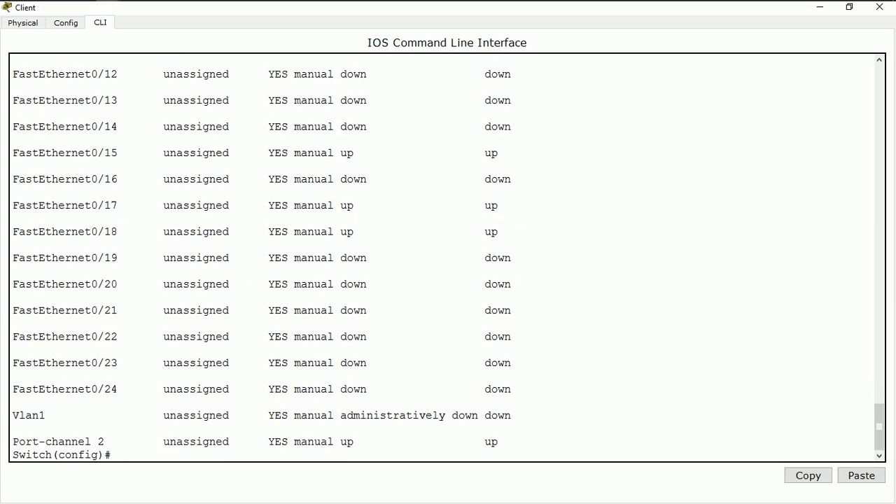
type("int port")
Enter Port-channel 2 interface configuration mode
key("Tab")
type("2")
key("Return")
key("Return")
key("Return")
key("Return")
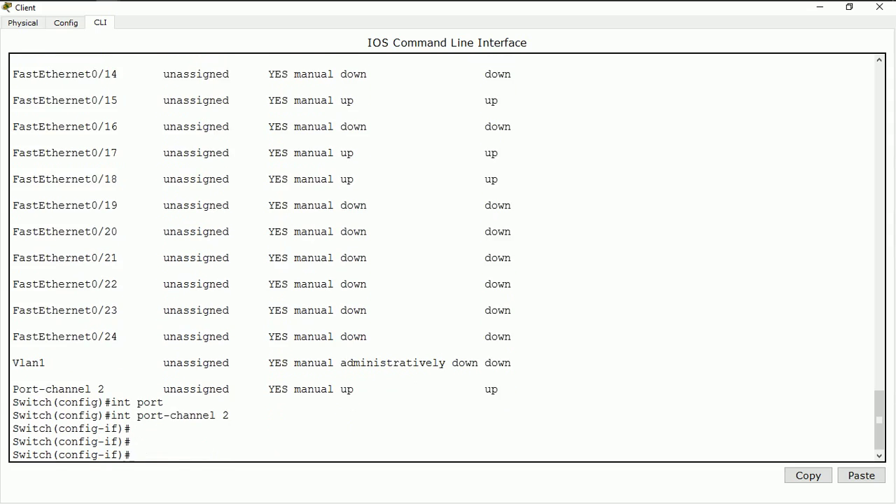
key("Return")
type("ip")
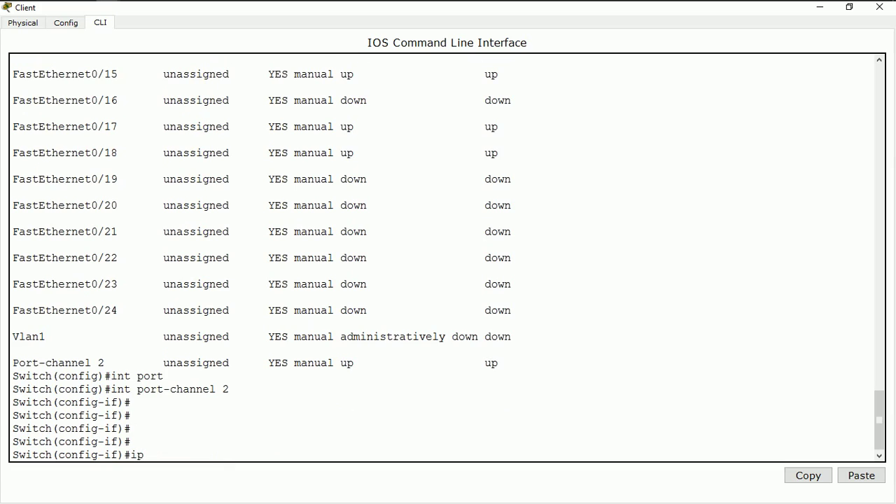
type(" add ?")
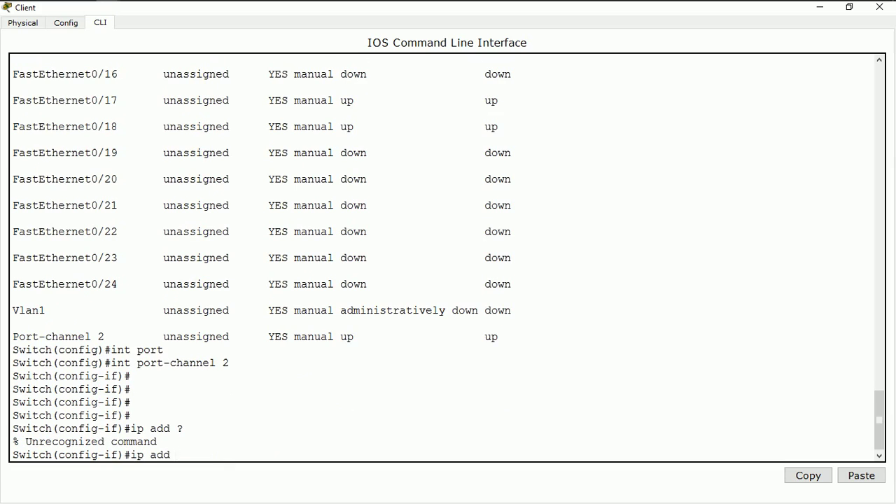
key("BackSpace")
key("BackSpace")
key("BackSpace")
key("BackSpace")
key("BackSpace")
key("BackSpace")
Set Port-channel 2 to switchport mode trunk
type("switchmode tru")
key("BackSpace")
key("BackSpace")
type("reu")
key("BackSpace")
key("BackSpace")
type("unk")
key("Return")
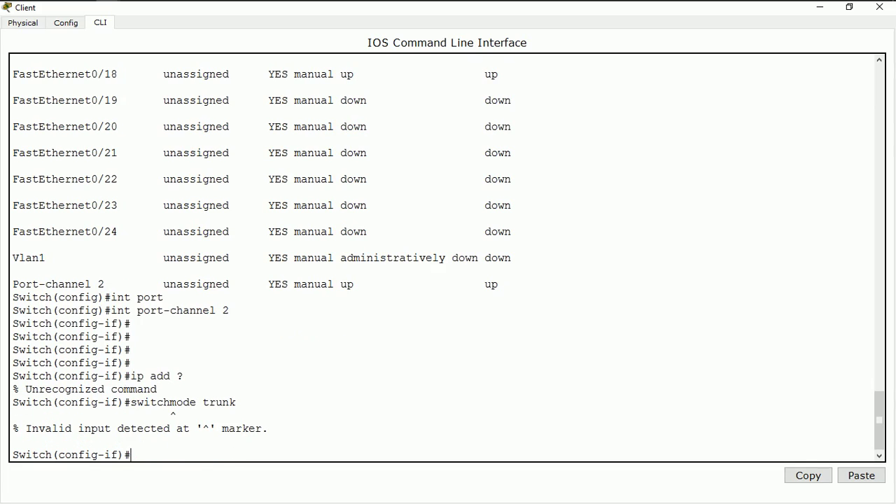
key("Up")
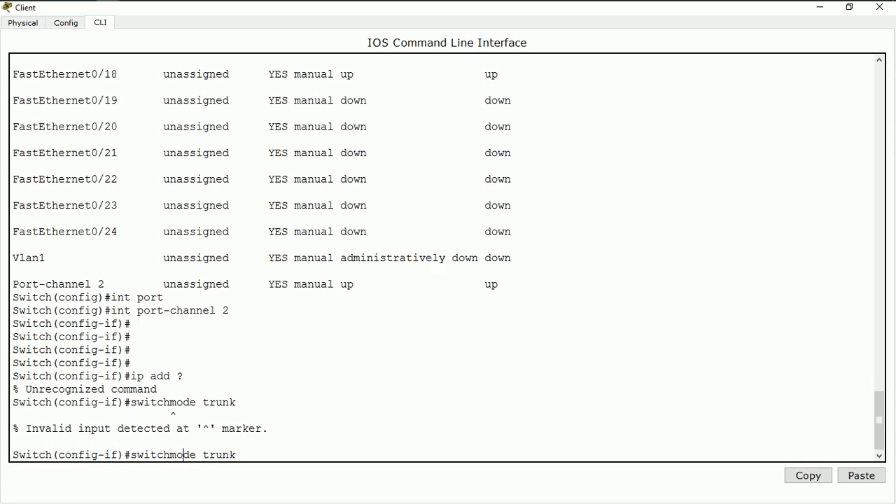
key("Left")
key("Left")
key("Left")
key("Left")
key("Left")
key("Left")
key("Left")
key("Left")
key("Left")
key("Left")
type("port")
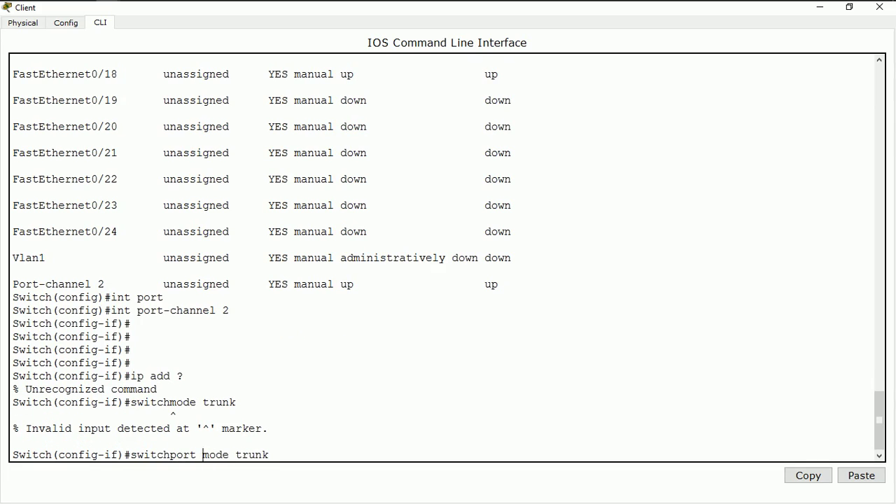
key("Return")
key("Return")
key("Return")
key("Return")
key("Return")
key("Return")
key("Return")
key("Return")
key("Return")
key("Return")
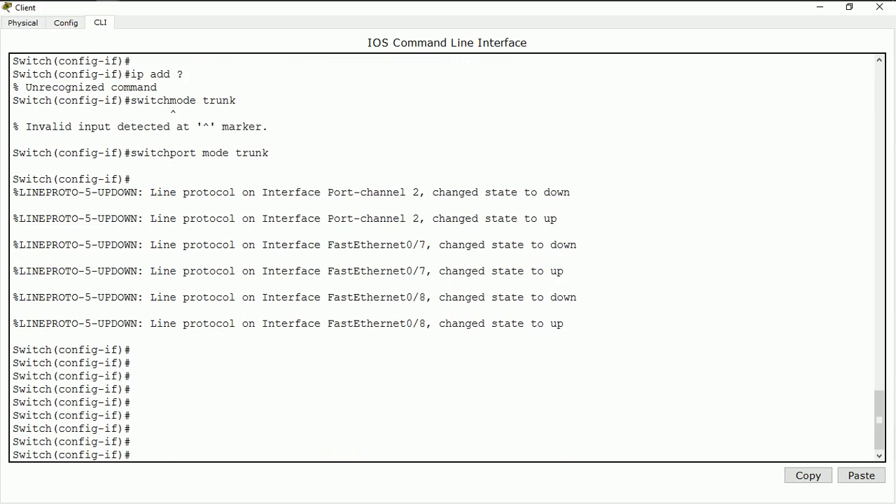
Verify with do sh int trunk that Port-channel 2 trunks VLANs 1,10,20,30, then close the console
type("ex")
key("BackSpace")
key("BackSpace")
type("in")
key("BackSpace")
key("BackSpace")
type("sd")
key("BackSpace")
key("BackSpace")
type("ds")
key("BackSpace")
type("o sh int trunk")
key("Return")
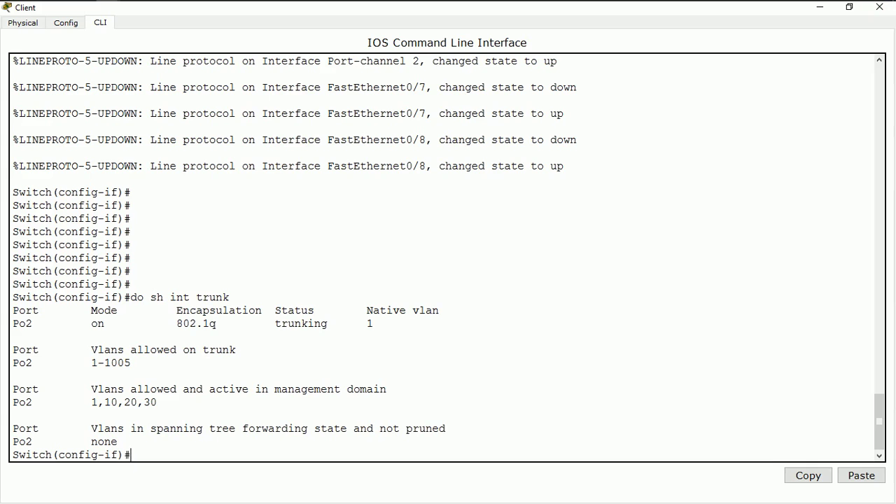
left_click(879, 7)
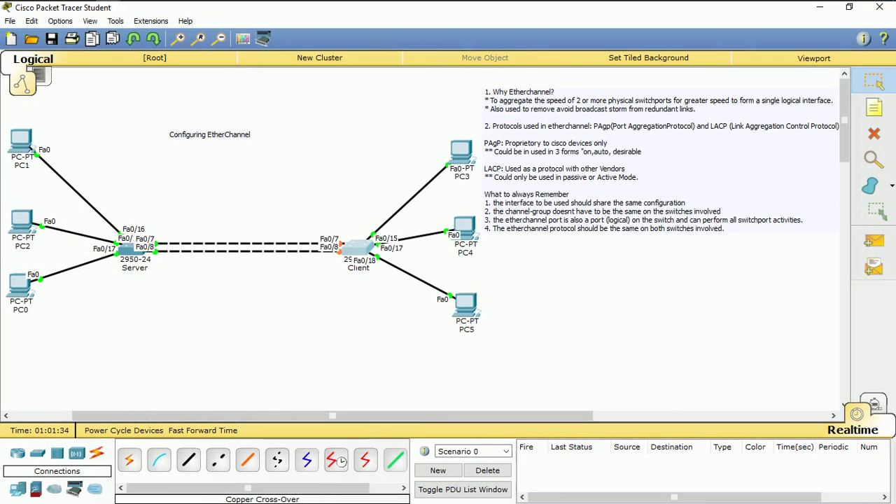
Open the Server switch CLI full-screen and enter global configuration mode with 'conf t'
left_click(133, 249)
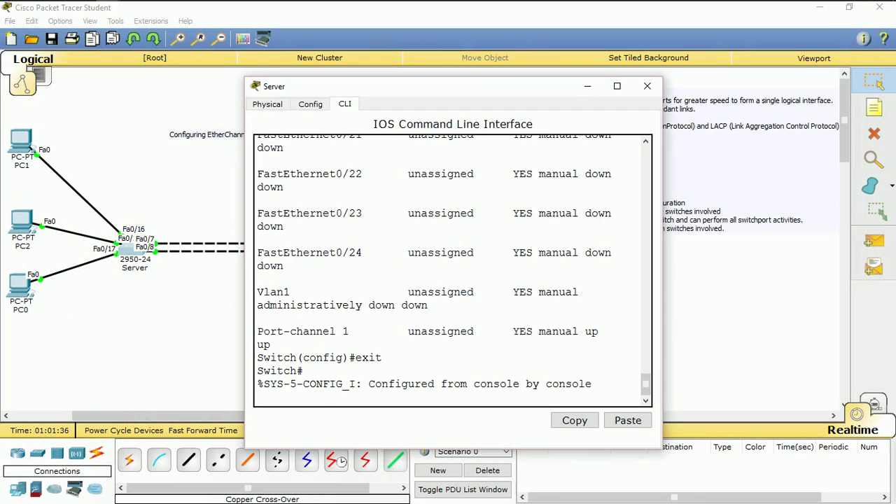
left_click(617, 85)
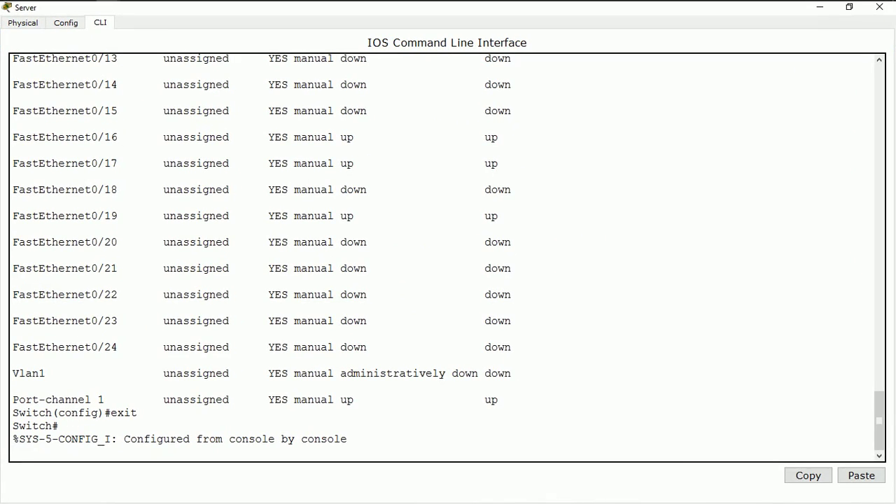
key("Return")
key("Return")
key("Return")
key("Return")
key("Return")
type("co")
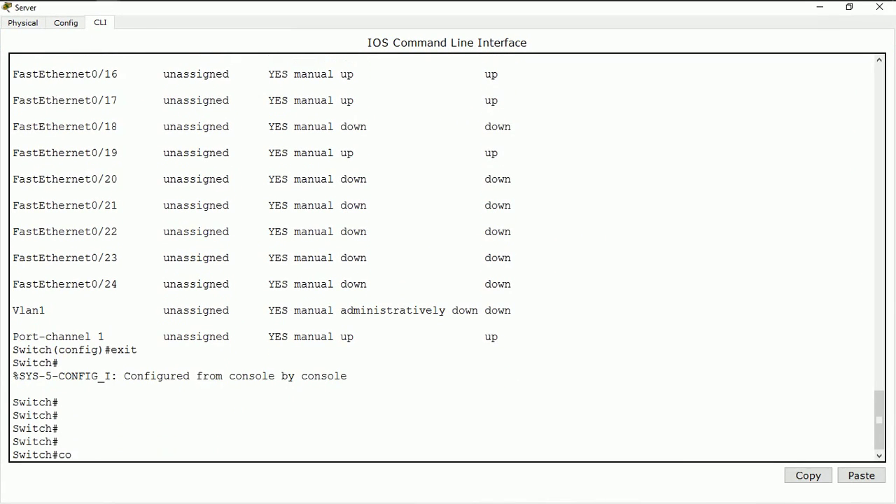
type("nft")
key("BackSpace")
type("t")
key("Return")
key("Return")
key("Return")
key("Return")
key("Return")
Enter interface configuration for Port-channel 1 on the Server switch
type("int port")
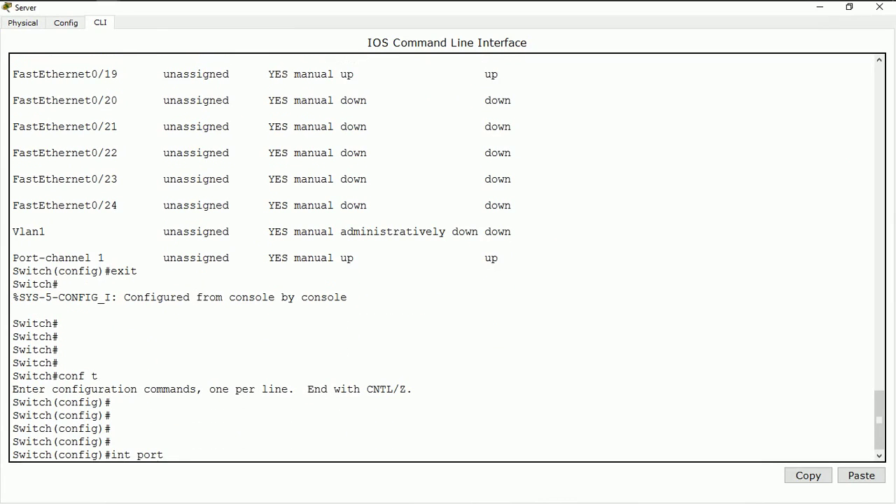
type("-")
key("Tab")
type("1")
key("Return")
key("Return")
key("Return")
key("Return")
key("Return")
key("Return")
Set Port-channel 1 to 'switchport mode trunk', fixing the misspelled command
type("swithport")
type(" c")
key("BackSpace")
type("moed")
key("BackSpace")
key("BackSpace")
type("de trunk")
key("Return")
key("Return")
key("Return")
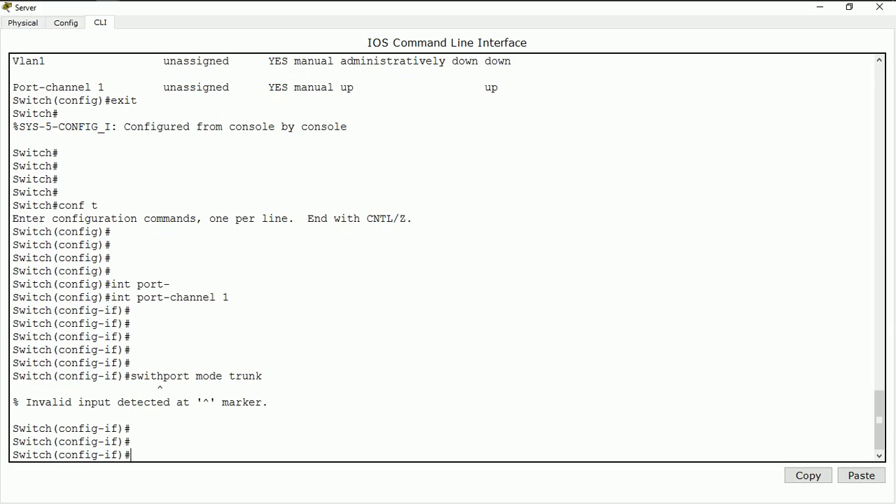
key("Up")
key("Left")
key("Left")
key("Left")
key("Left")
key("Left")
key("Left")
key("Left")
key("Left")
type("c")
key("Return")
key("Return")
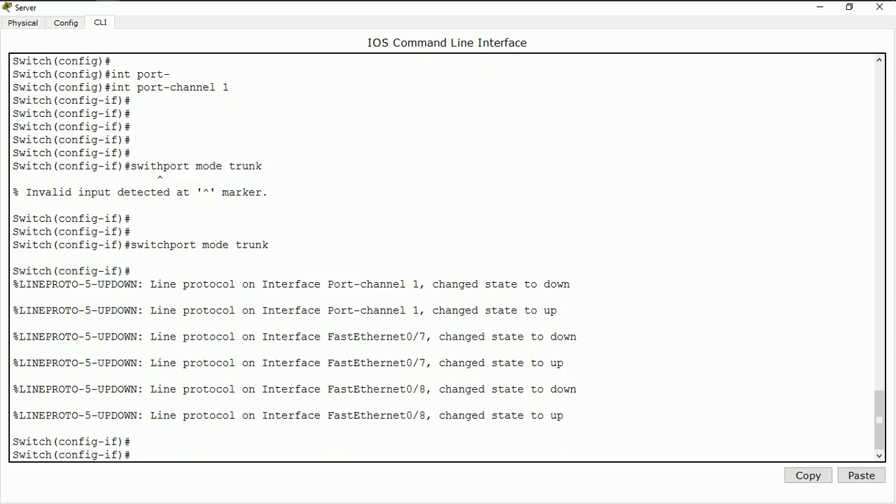
key("Return")
key("Return")
key("Return")
key("Return")
key("Return")
key("Return")
key("Return")
key("Return")
Confirm with 'do sh int trunk' that Po1 trunks VLANs 1,10,20,30, then exit configuration mode
type("do sh int trunk")
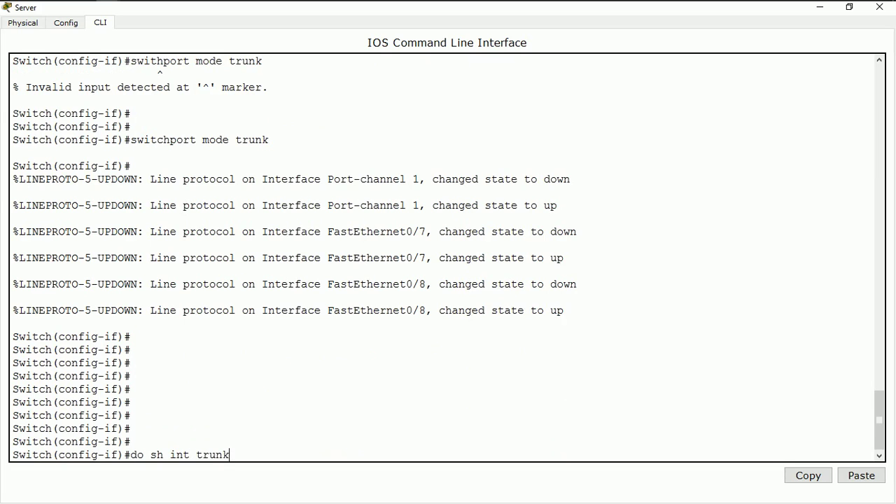
key("Return")
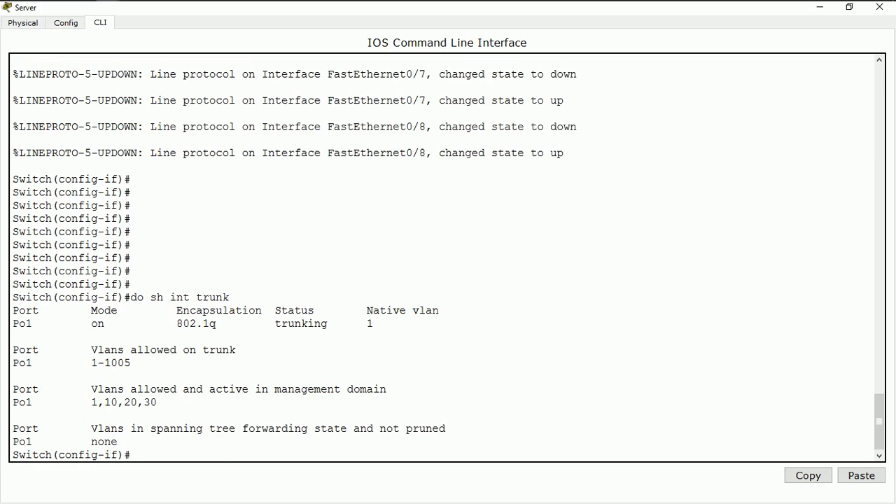
type("end")
key("Return")
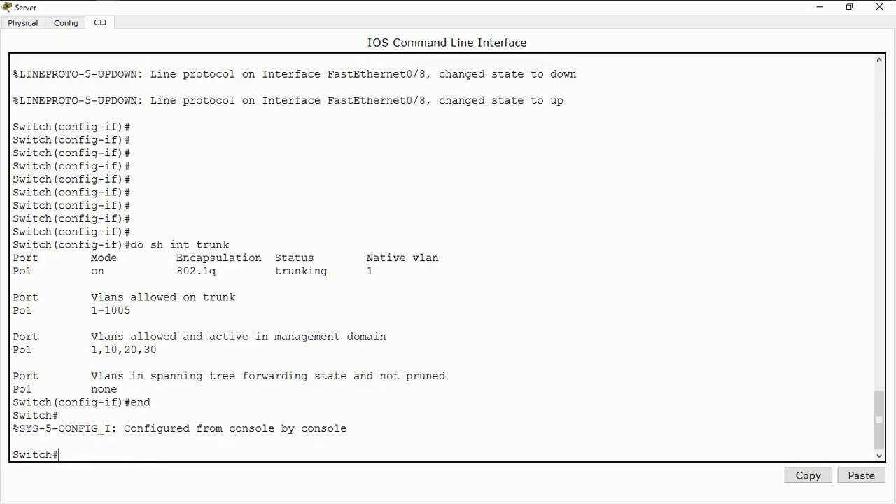
key("Return")
key("Return")
key("Return")
key("Return")
key("Return")
key("Return")
type("sh ")
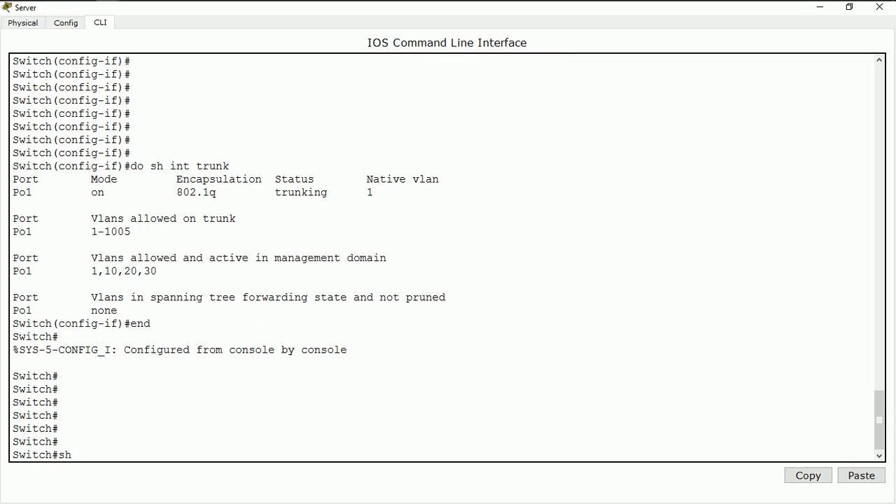
type("t")
Run 'show etherchannel summary' on the Server to confirm Po1 bundles Fa0/7 and Fa0/8, highlighting the Layer2 flag
key("BackSpace")
type("t")
key("BackSpace")
type("ether")
key("Tab")
type("summary")
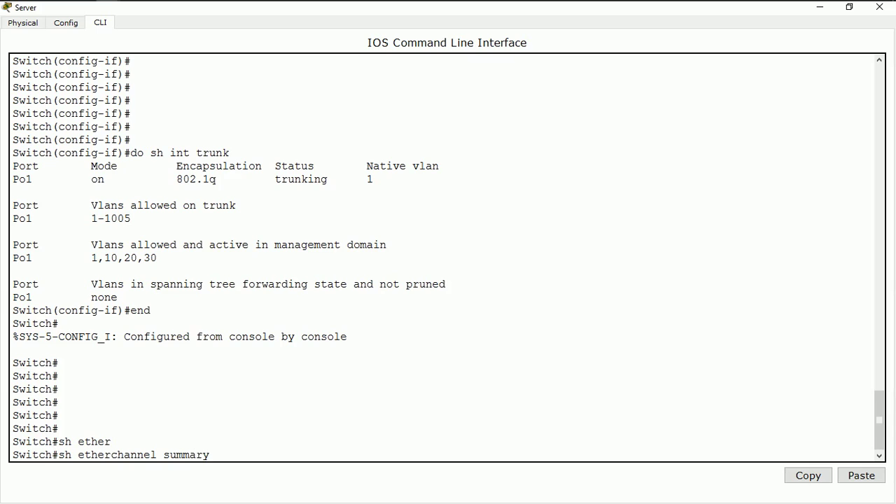
key("Return")
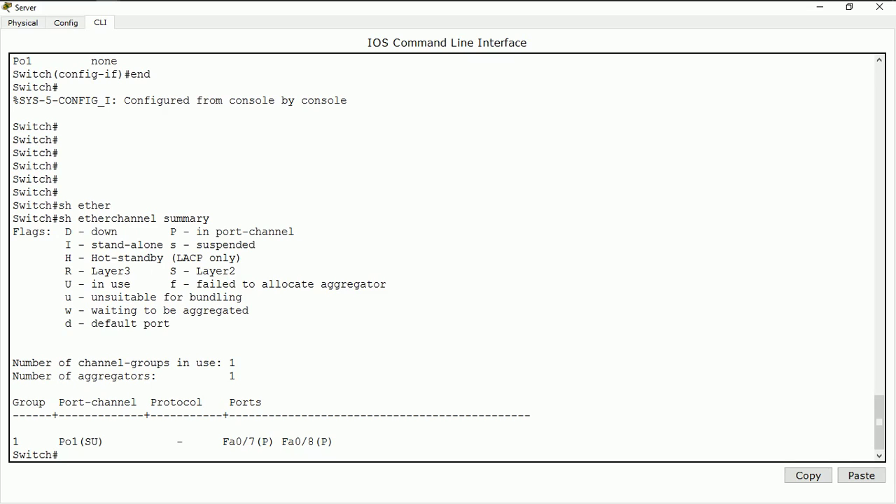
left_click_drag(236, 271, 202, 271)
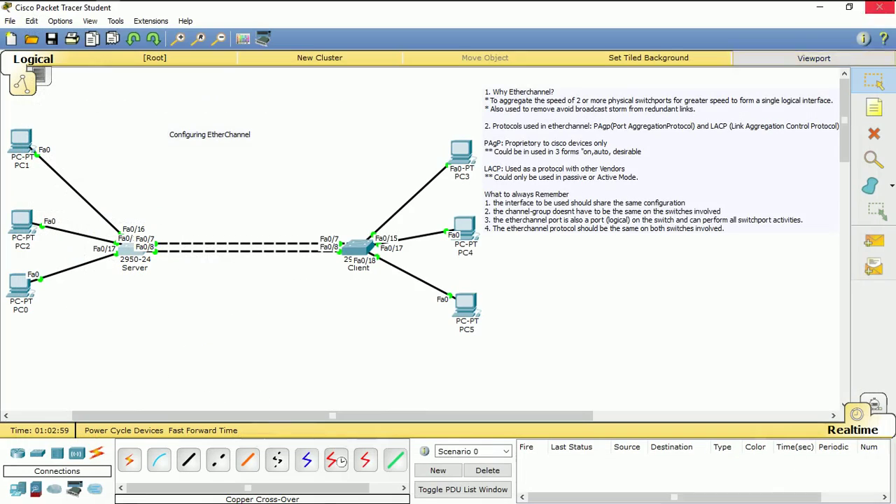
Switch to the Client switch console, full-screen, and leave configuration mode with 'end'
left_click(880, 7)
left_click(359, 247)
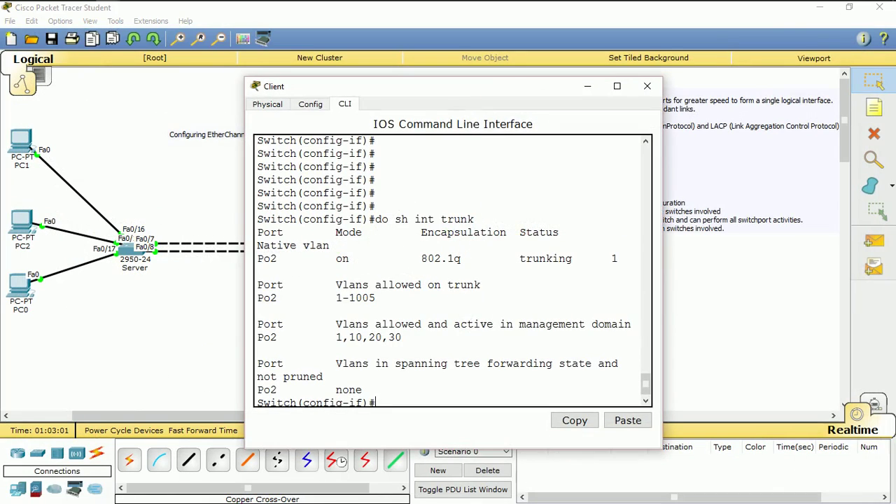
left_click(617, 85)
type("end")
key("Return")
key("Return")
key("Return")
key("Return")
Run 'sh etherchannel summary' on the Client to show Po2 bundling Fa0/7 and Fa0/8
type("sh ")
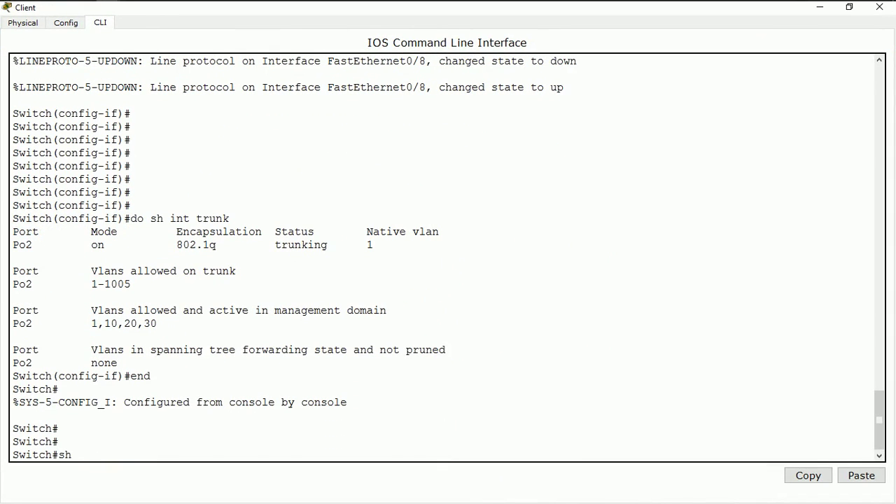
type("ethe")
key("Tab")
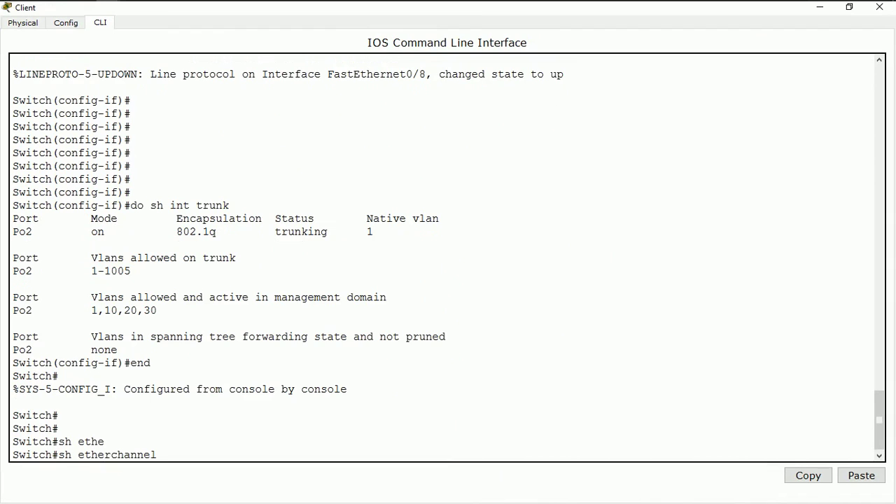
type("summ")
key("Tab")
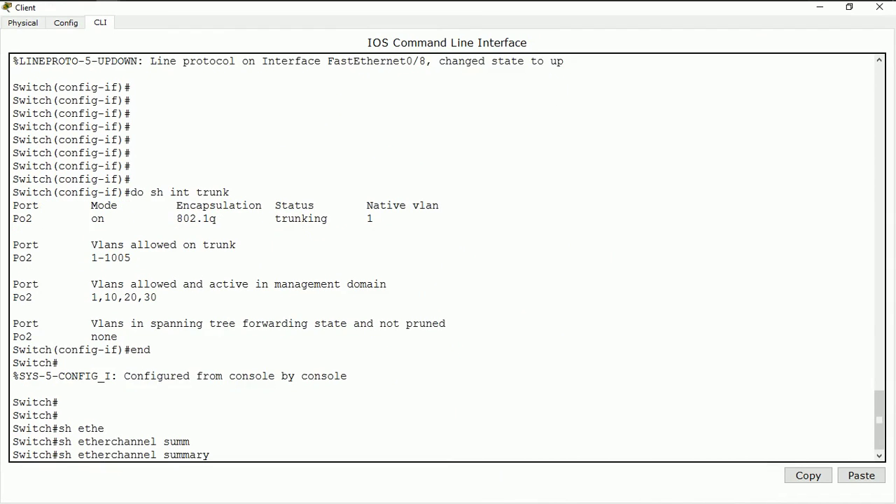
key("Return")
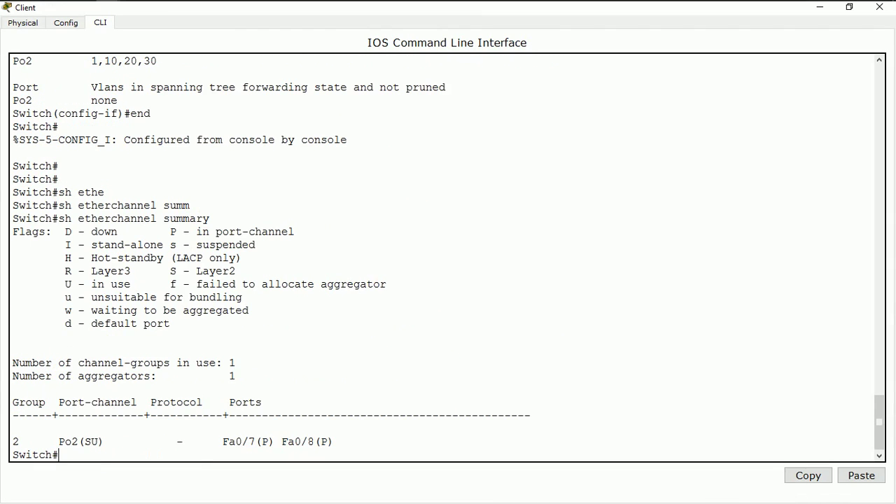